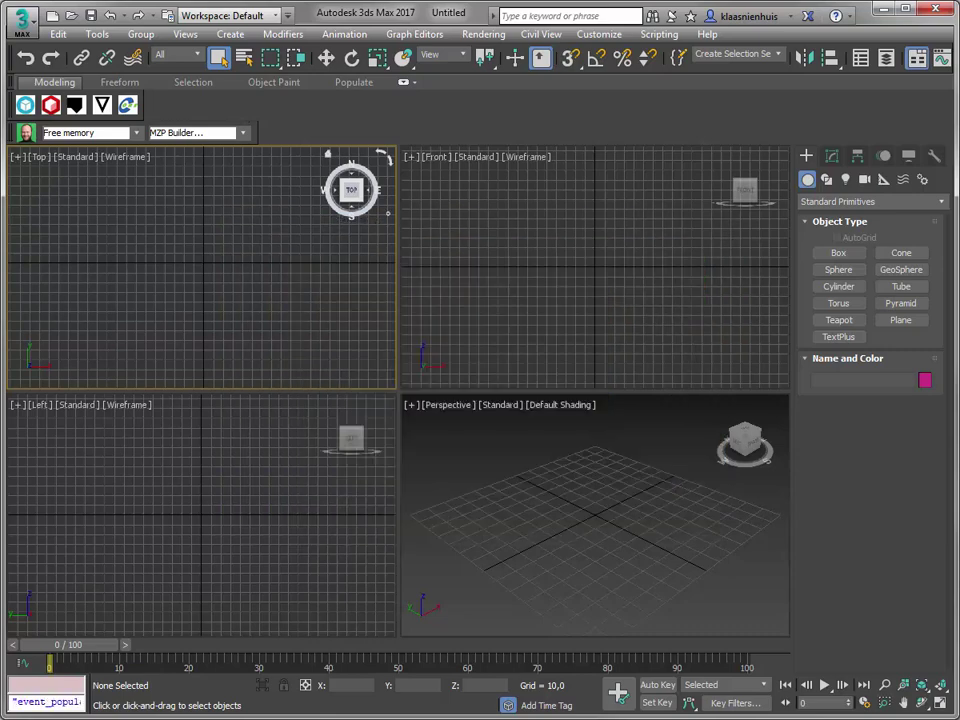
Move the Maproom map builder window to the middle of the viewports
{"action": "left_click_drag", "start_coordinate": [257, 21], "coordinate": [556, 179]}
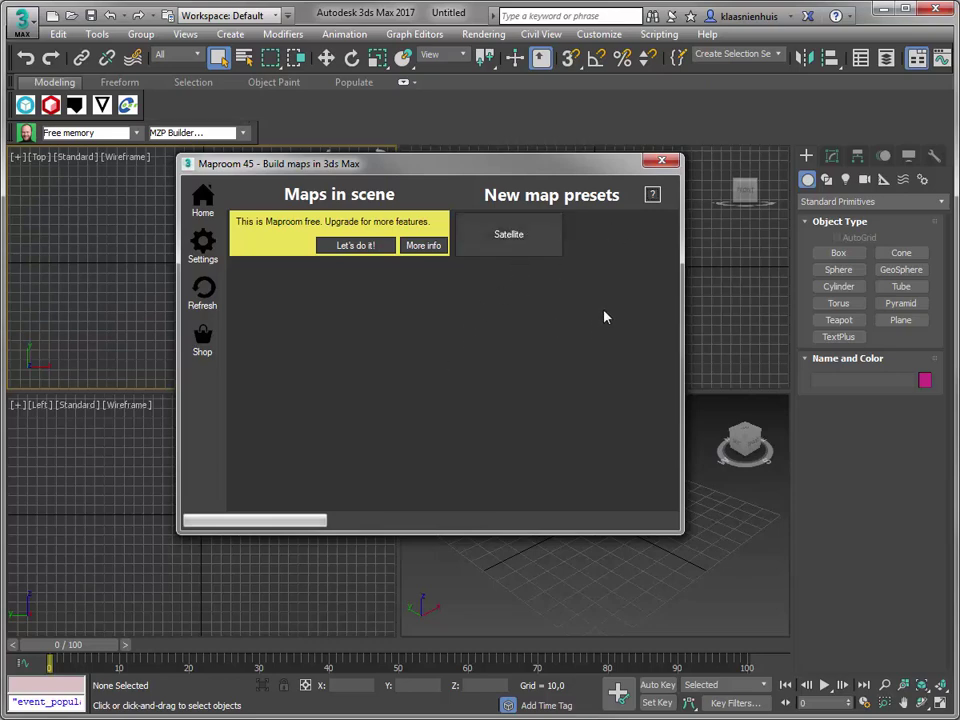
Add a Satellite preset map to the scene and open Maproom_Satellite for editing
{"action": "left_click", "coordinate": [527, 246]}
{"action": "left_click", "coordinate": [525, 232]}
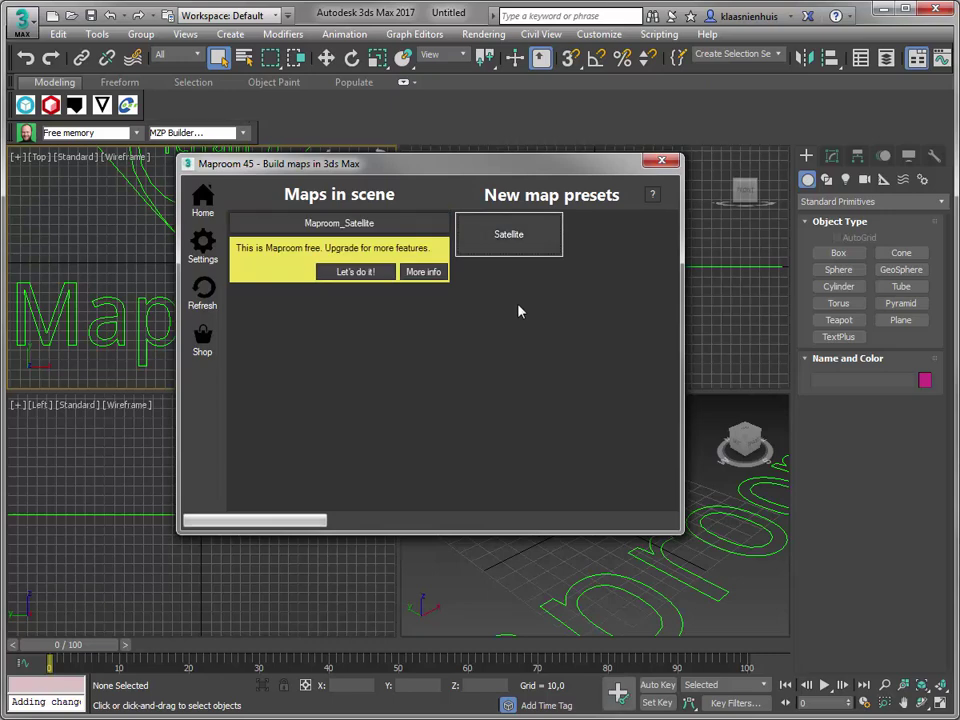
{"action": "left_click", "coordinate": [353, 228]}
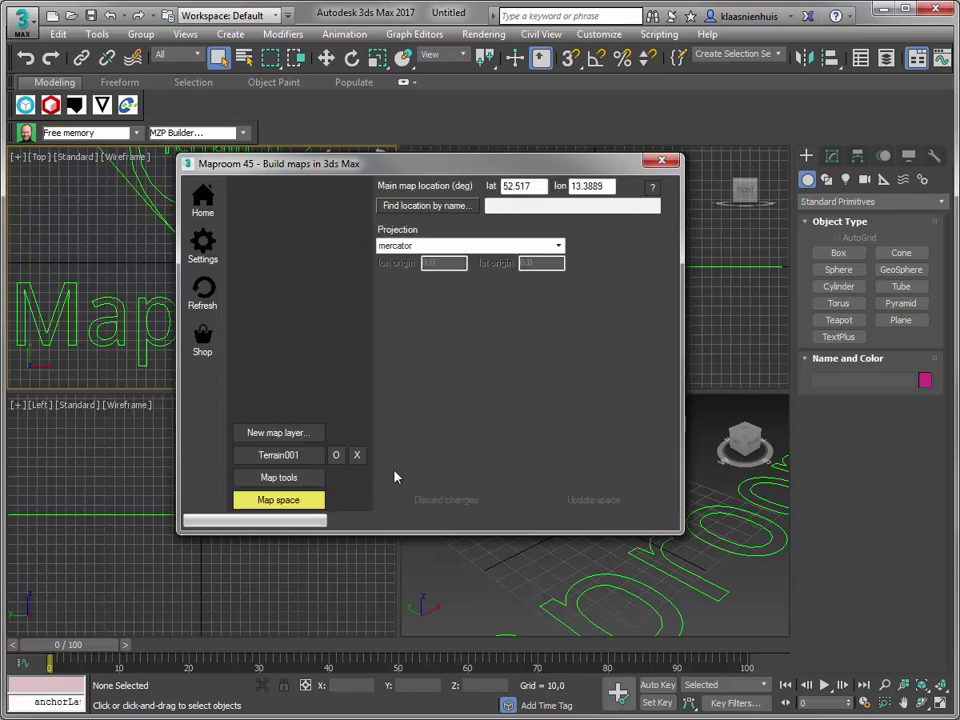
Size Terrain001 to 250 × 250, estimate zoom level 9, and load its map images
{"action": "left_click", "coordinate": [270, 456]}
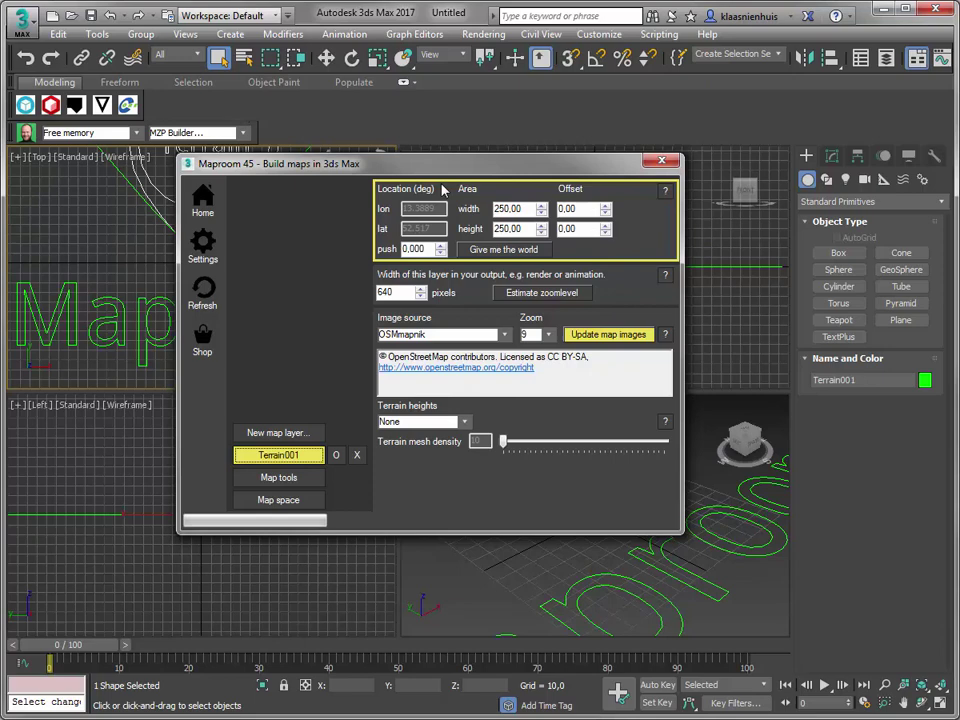
{"action": "double_click", "coordinate": [524, 209]}
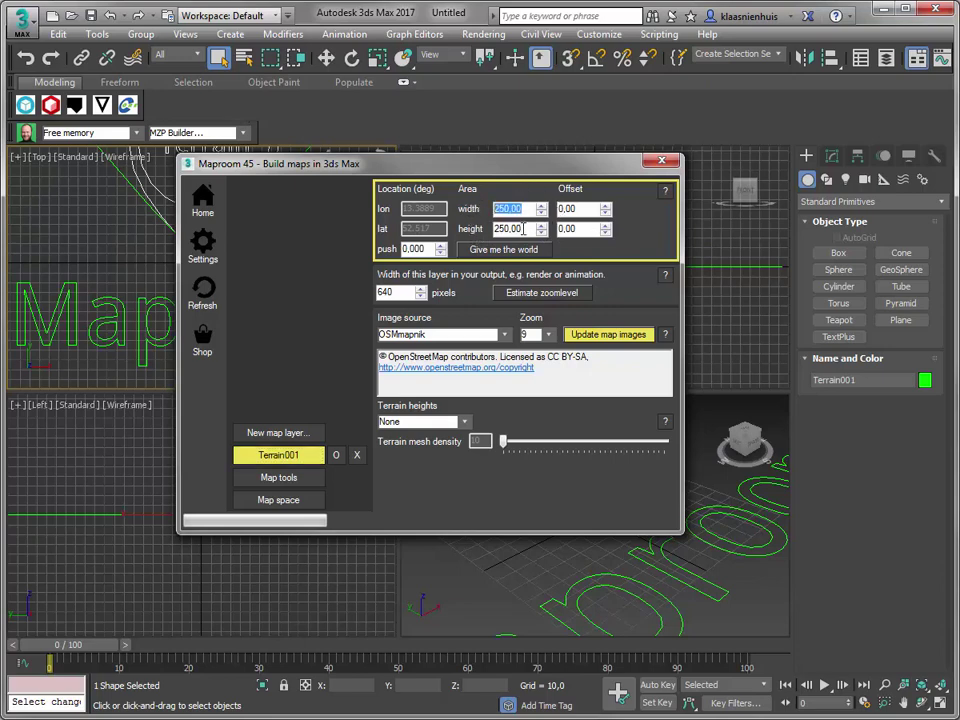
{"action": "double_click", "coordinate": [522, 228]}
{"action": "left_click", "coordinate": [528, 210]}
{"action": "left_click", "coordinate": [571, 294]}
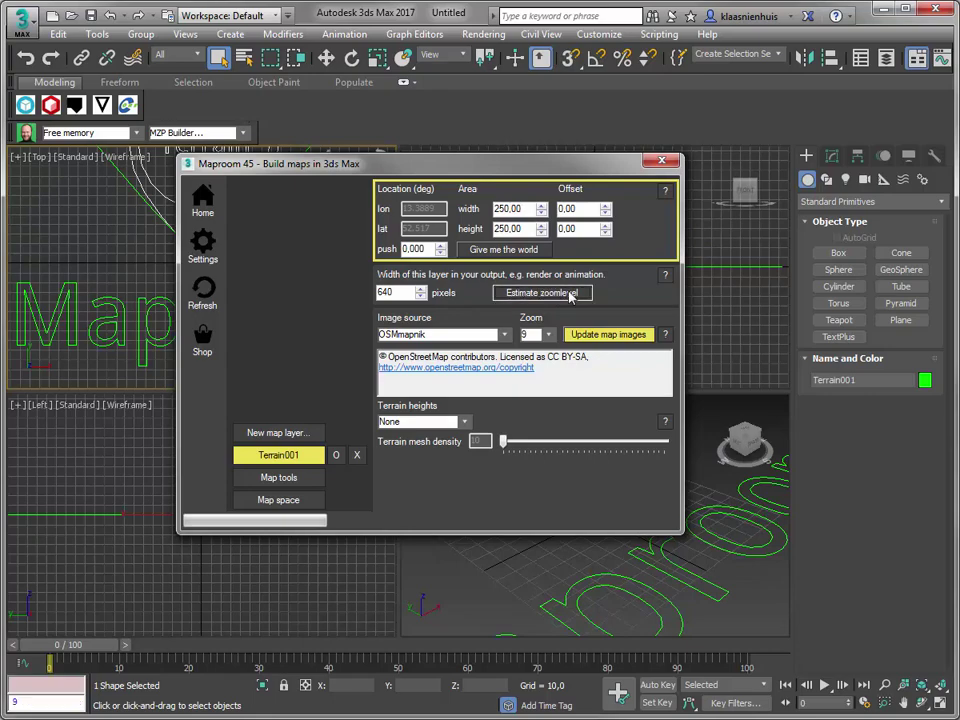
{"action": "left_click", "coordinate": [627, 339]}
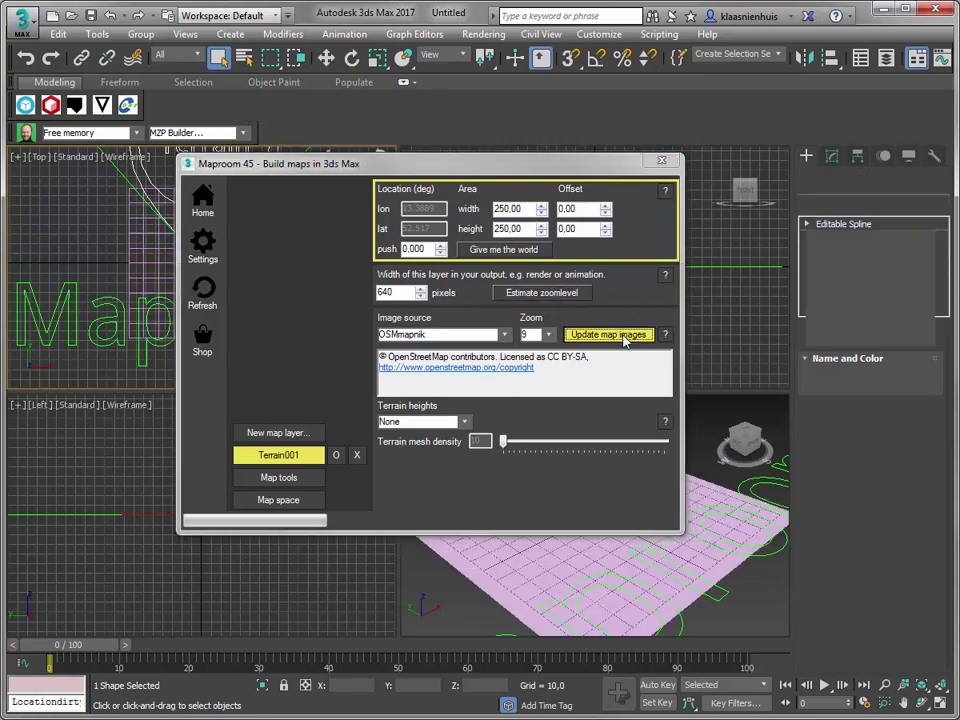
{"action": "left_click_drag", "start_coordinate": [559, 168], "coordinate": [820, 305]}
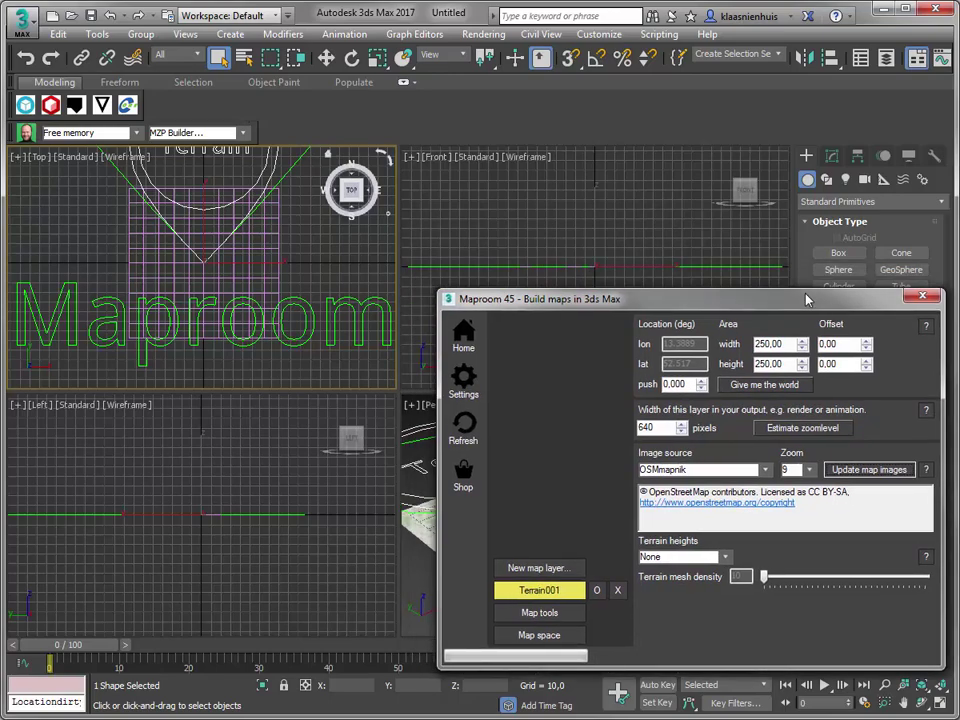
Maximize the Top view with shaded textures to see the Berlin map, then open Map space settings
{"action": "key", "text": "alt+w"}
{"action": "key", "text": "F3"}
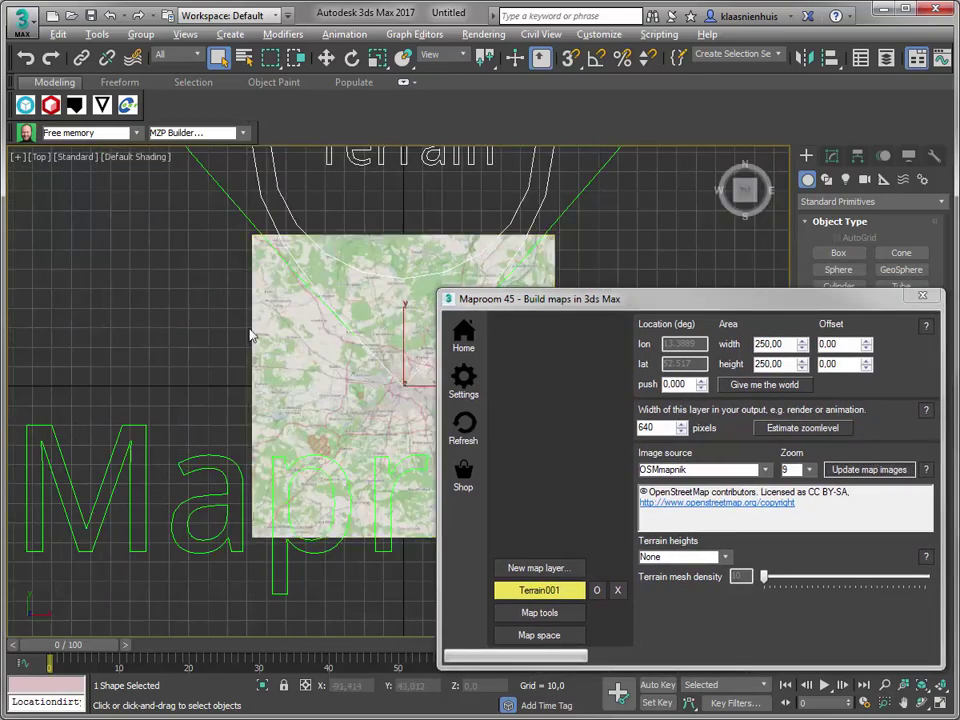
{"action": "scroll", "coordinate": [250, 335], "scroll_direction": "up", "scroll_amount": 6}
{"action": "scroll", "coordinate": [287, 346], "scroll_direction": "up", "scroll_amount": 5}
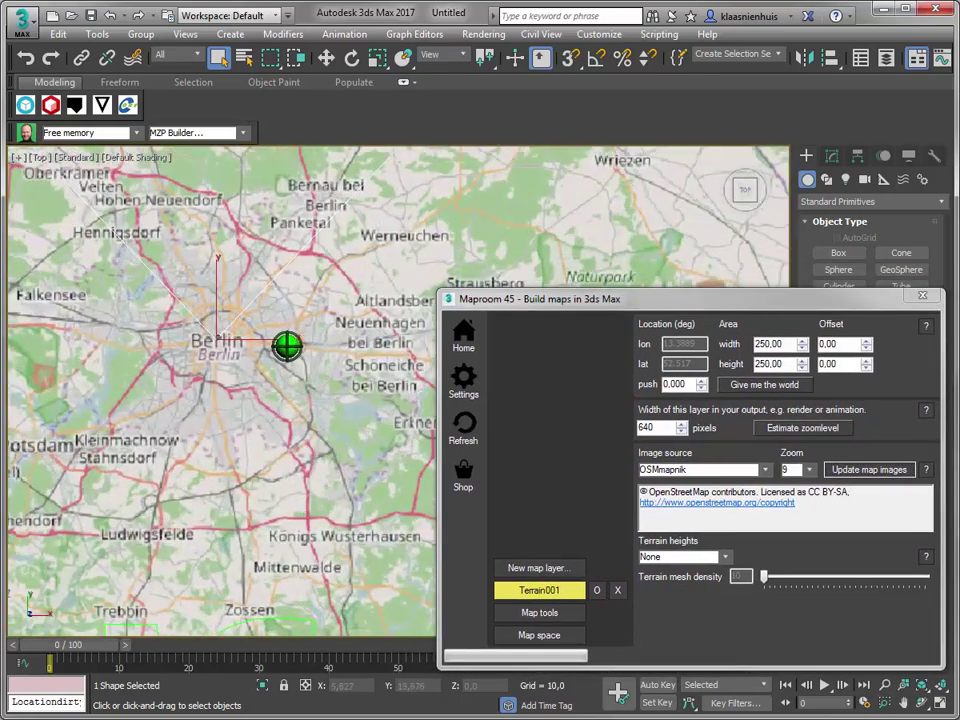
{"action": "scroll", "coordinate": [285, 343], "scroll_direction": "down", "scroll_amount": 2}
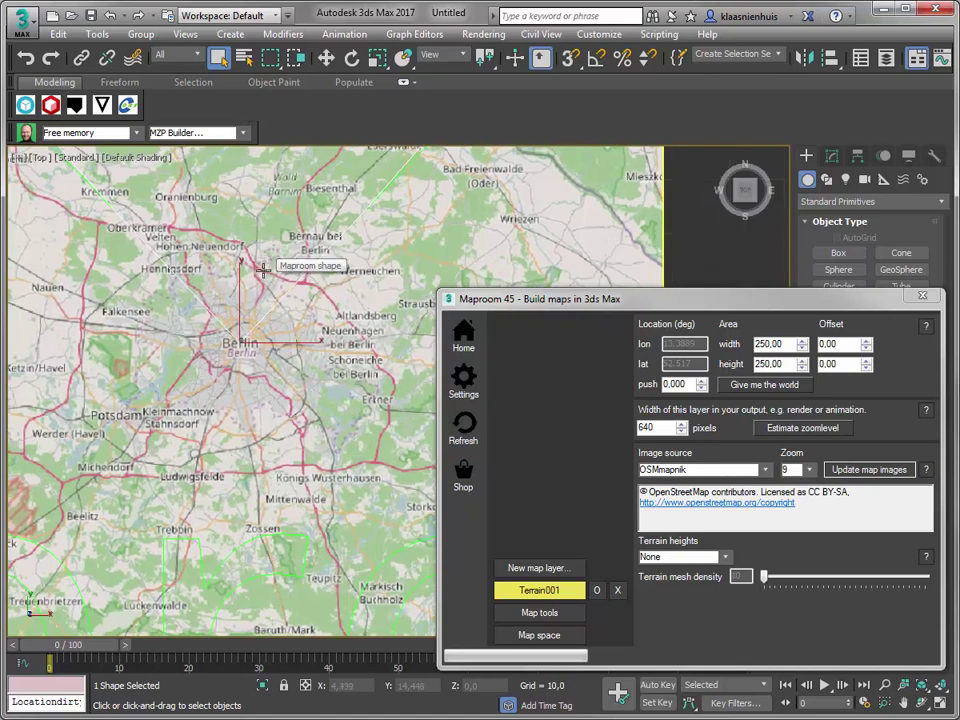
{"action": "middle_click_drag", "start_coordinate": [257, 334], "coordinate": [274, 375]}
{"action": "scroll", "coordinate": [281, 350], "scroll_direction": "down", "scroll_amount": 3}
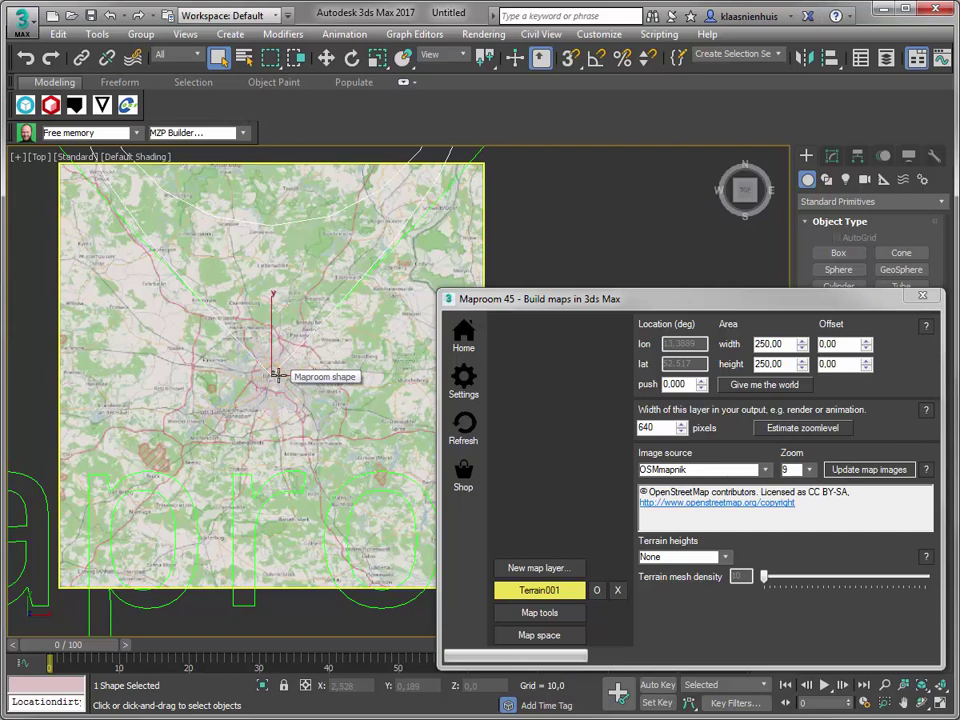
{"action": "left_click", "coordinate": [509, 635]}
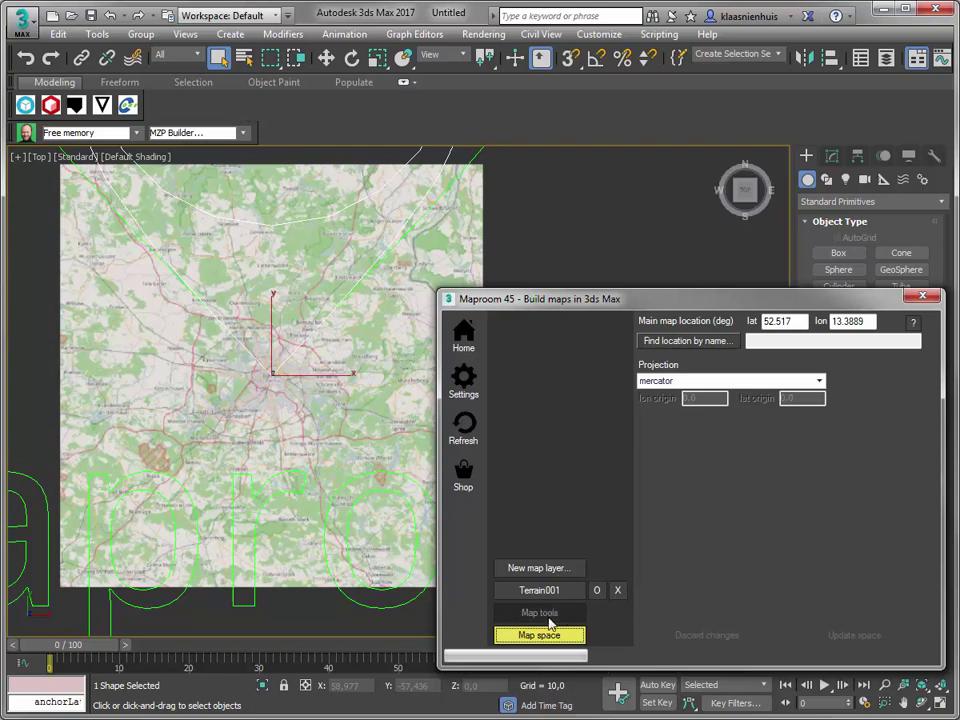
Search for 'lesotho' and set Lesotho (lat -29.61, lon 28.2336) as the main map location
{"action": "left_click", "coordinate": [696, 341]}
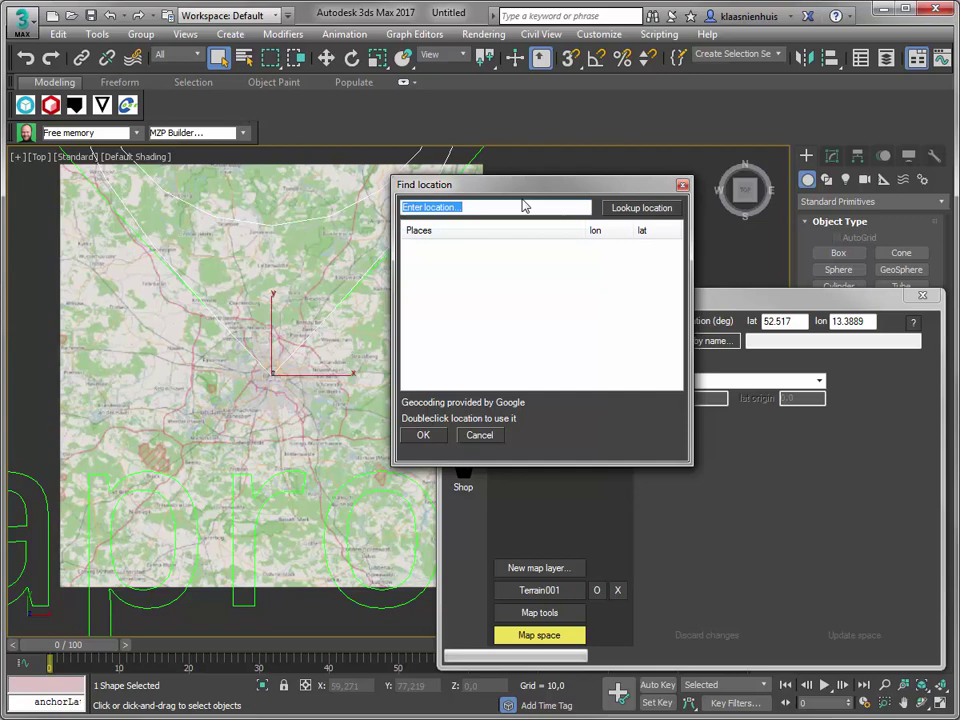
{"action": "type", "text": "les"}
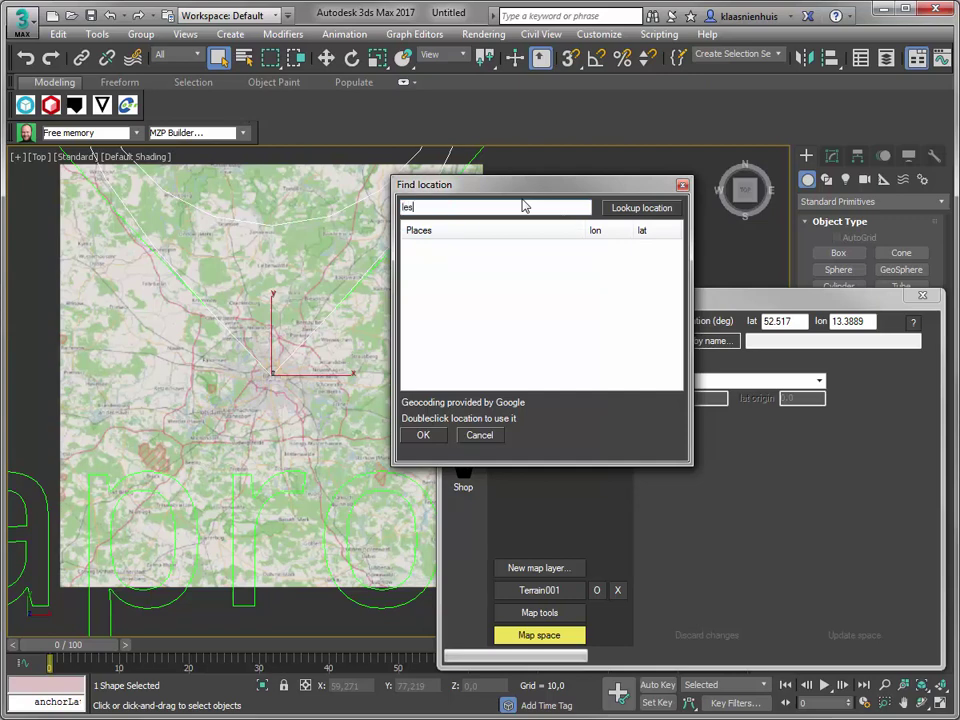
{"action": "type", "text": "otho"}
{"action": "key", "text": "Return"}
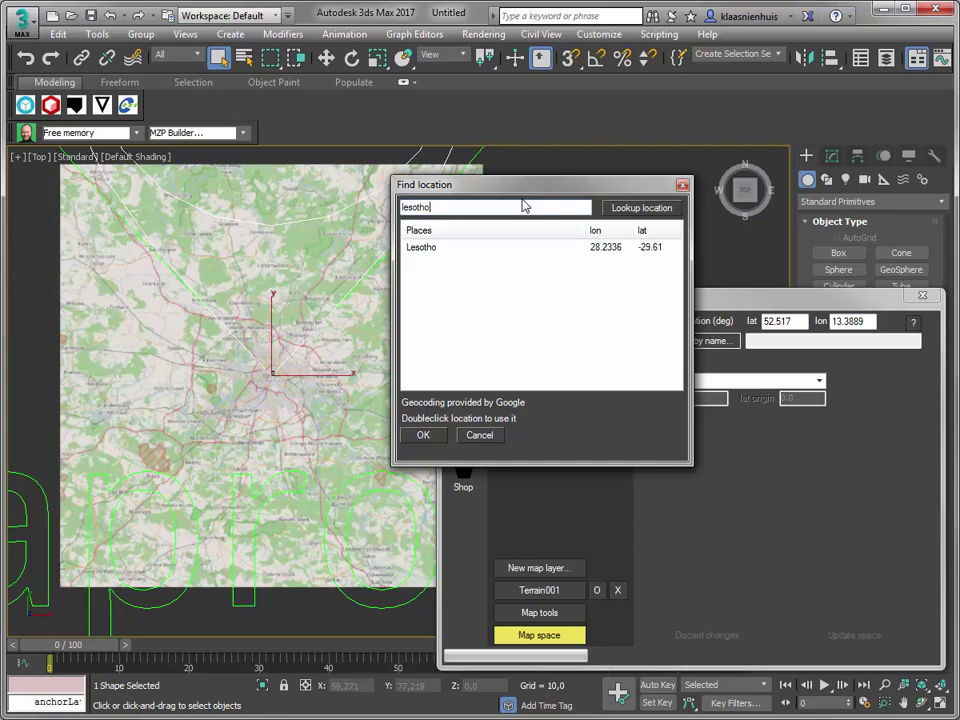
{"action": "double_click", "coordinate": [414, 249]}
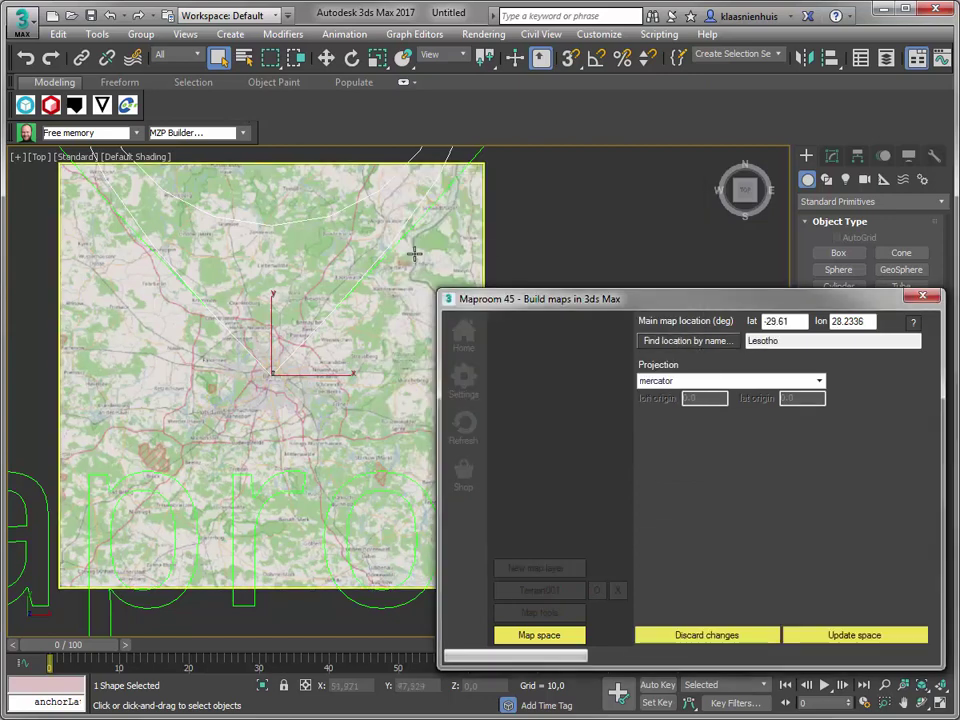
Apply the Lesotho location and reload Terrain001's map images to show Lesotho imagery
{"action": "left_click", "coordinate": [866, 635]}
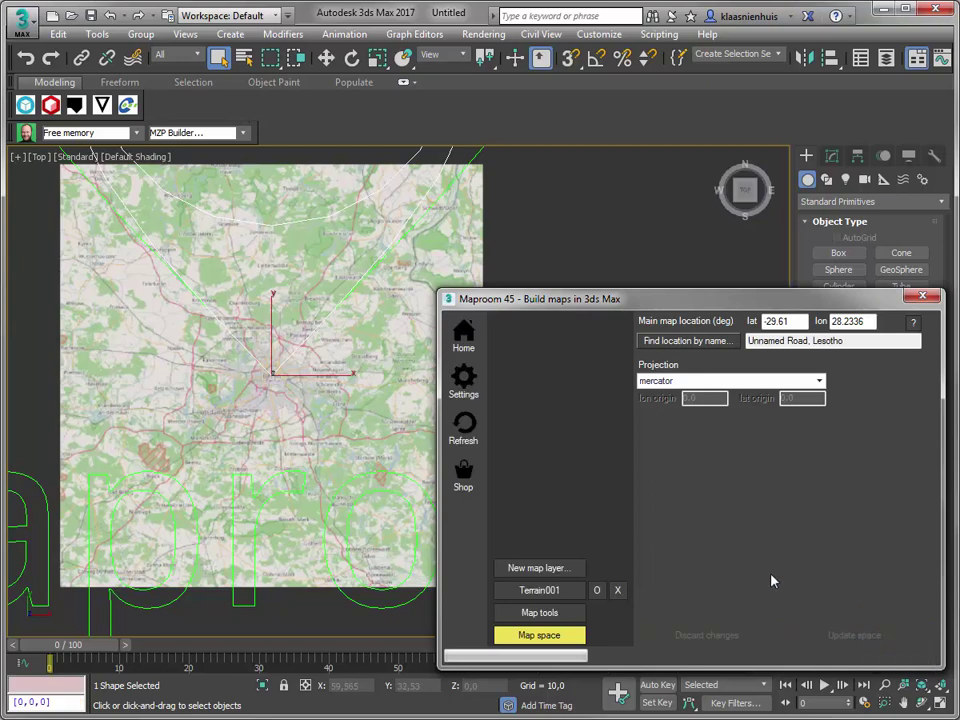
{"action": "left_click", "coordinate": [530, 590]}
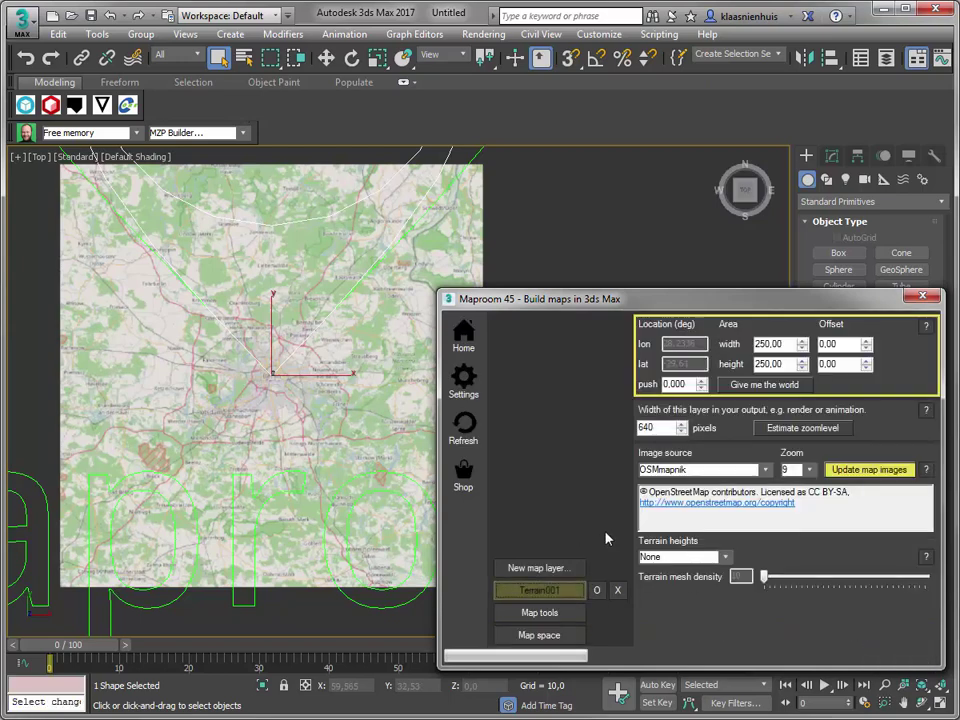
{"action": "left_click", "coordinate": [851, 472]}
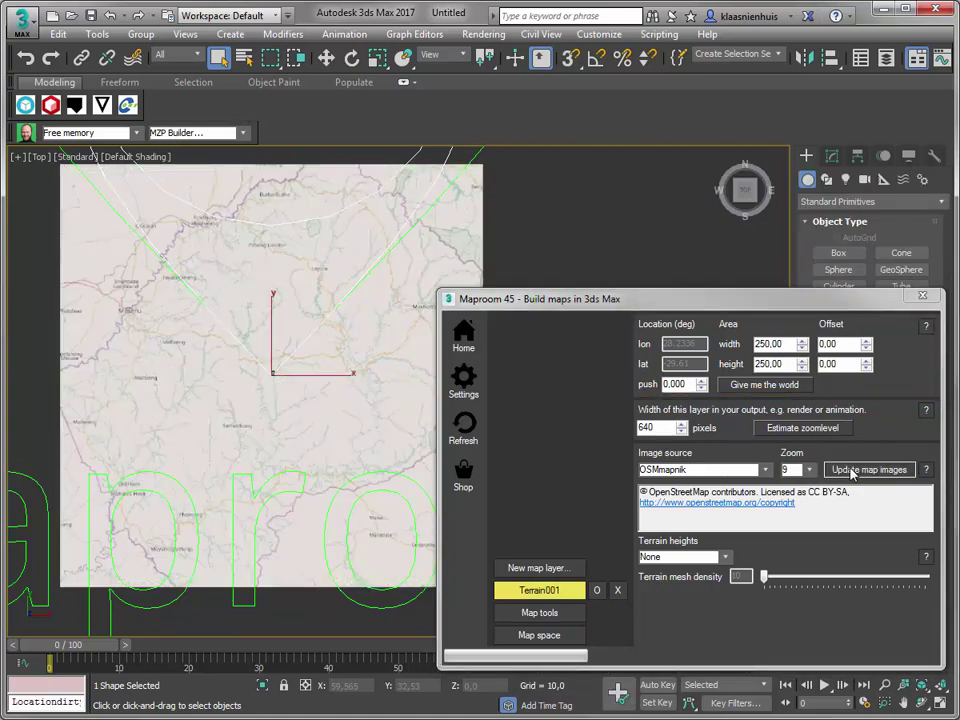
{"action": "scroll", "coordinate": [261, 388], "scroll_direction": "up", "scroll_amount": 6}
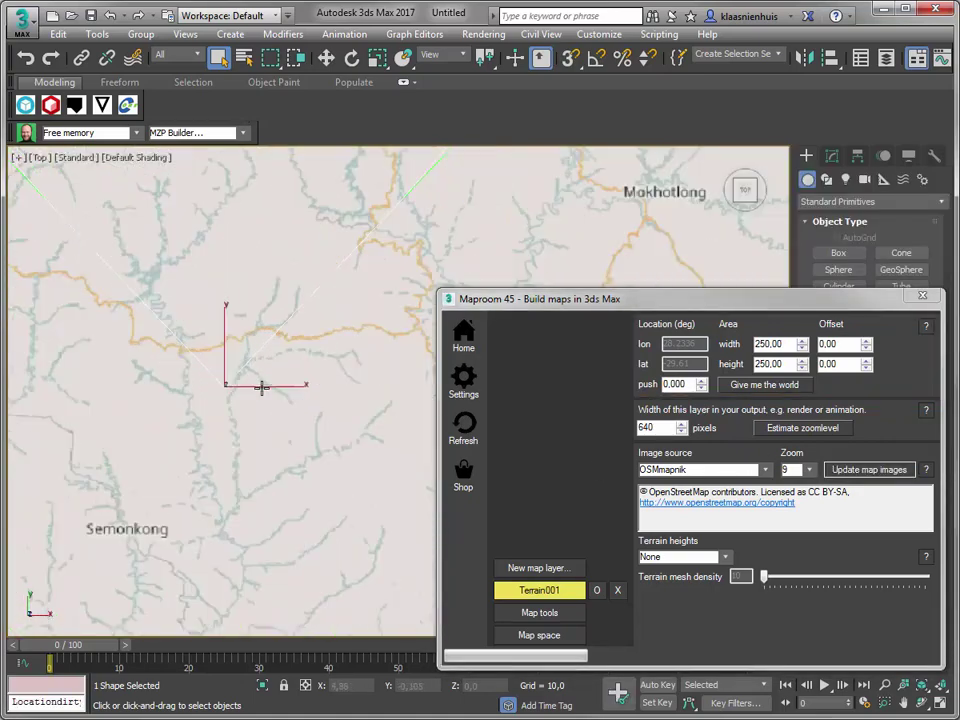
{"action": "scroll", "coordinate": [261, 388], "scroll_direction": "down", "scroll_amount": 5}
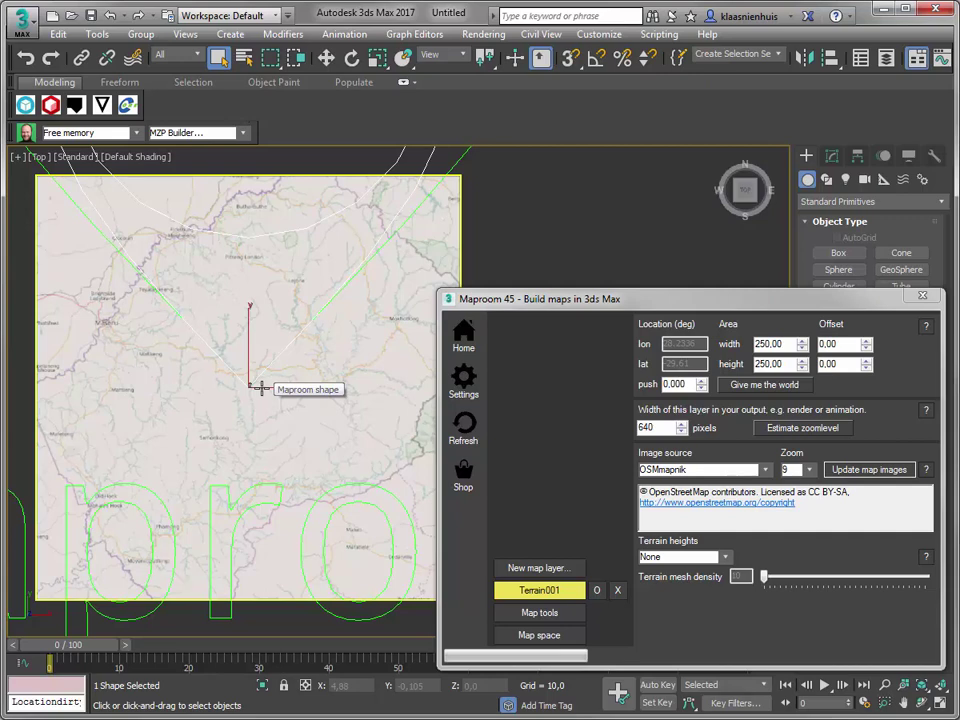
Enlarge Terrain001 to 5000 × 5000, dismiss the too-many-images warning, and estimate zoom level 4
{"action": "double_click", "coordinate": [796, 343]}
{"action": "type", "text": "50"}
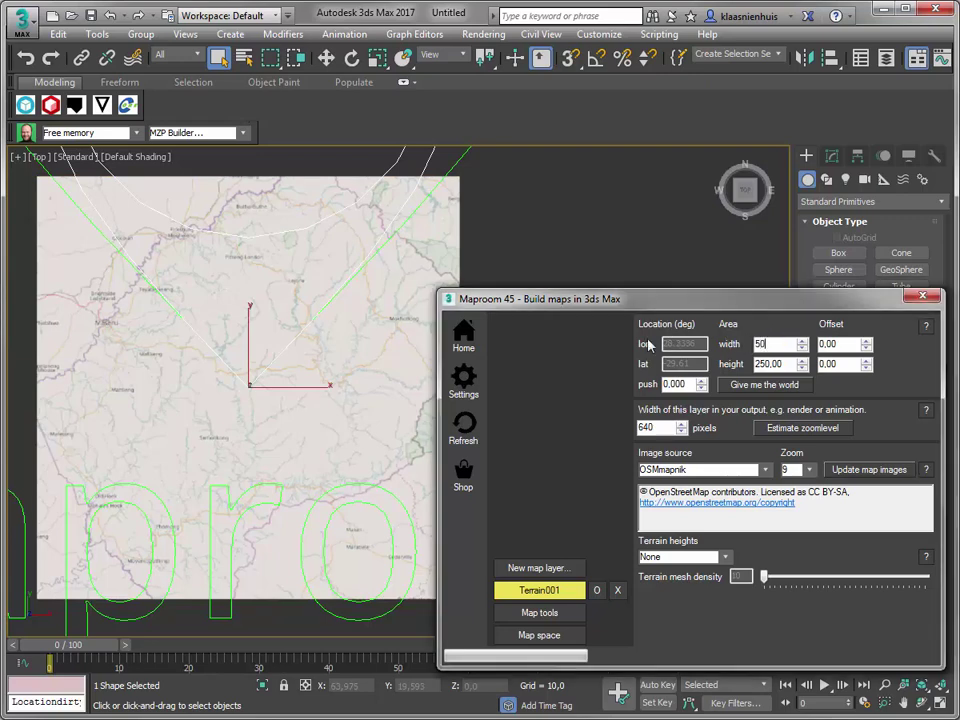
{"action": "key", "text": "Tab"}
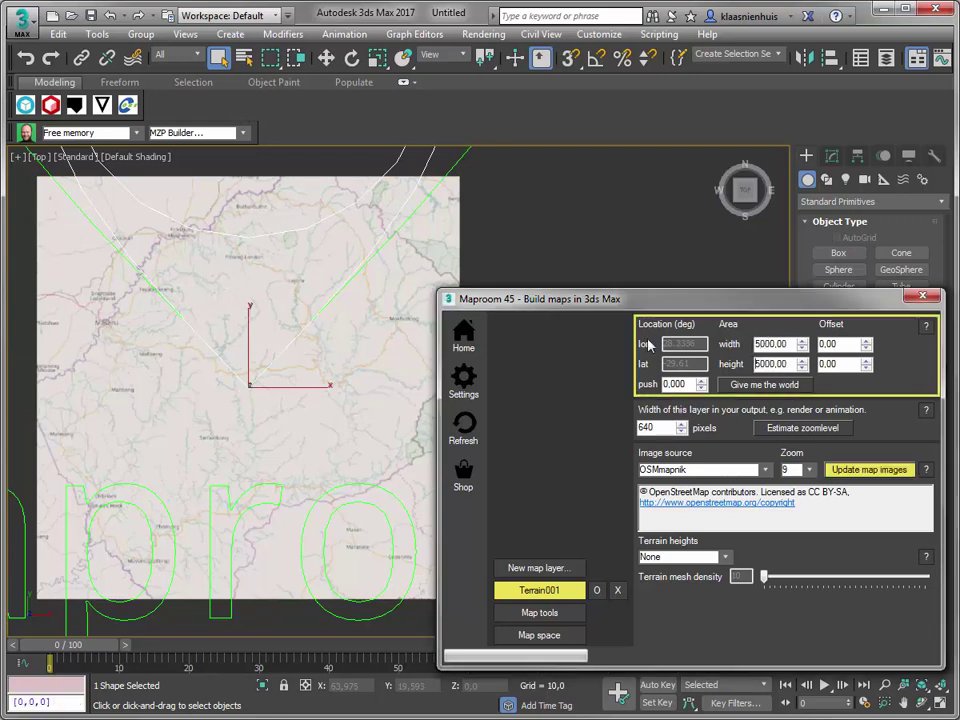
{"action": "left_click", "coordinate": [866, 470]}
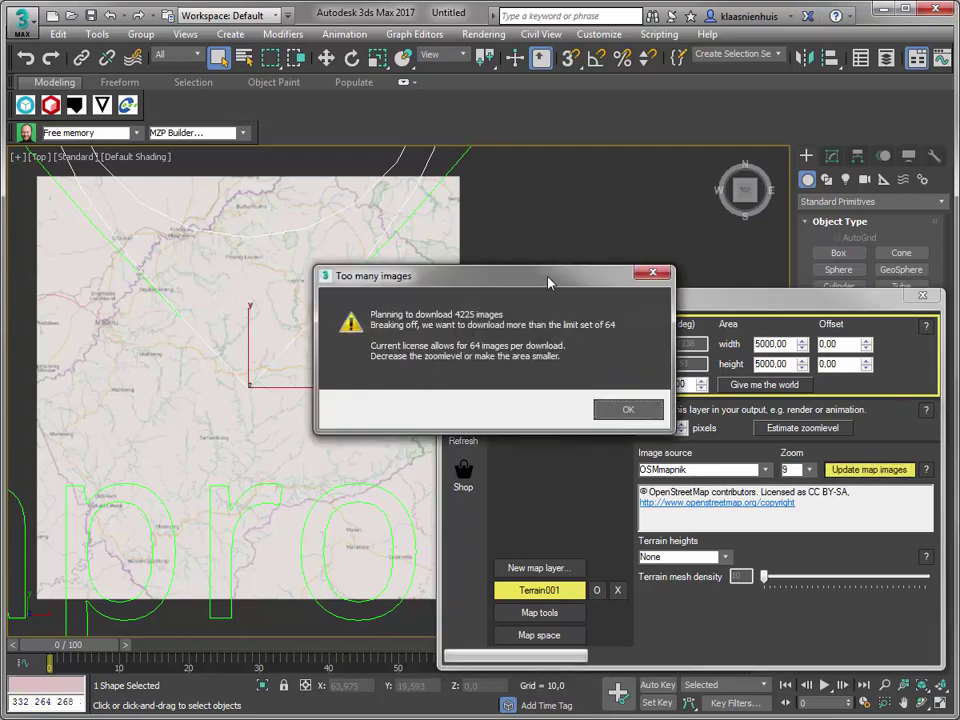
{"action": "left_click_drag", "start_coordinate": [560, 275], "coordinate": [652, 410]}
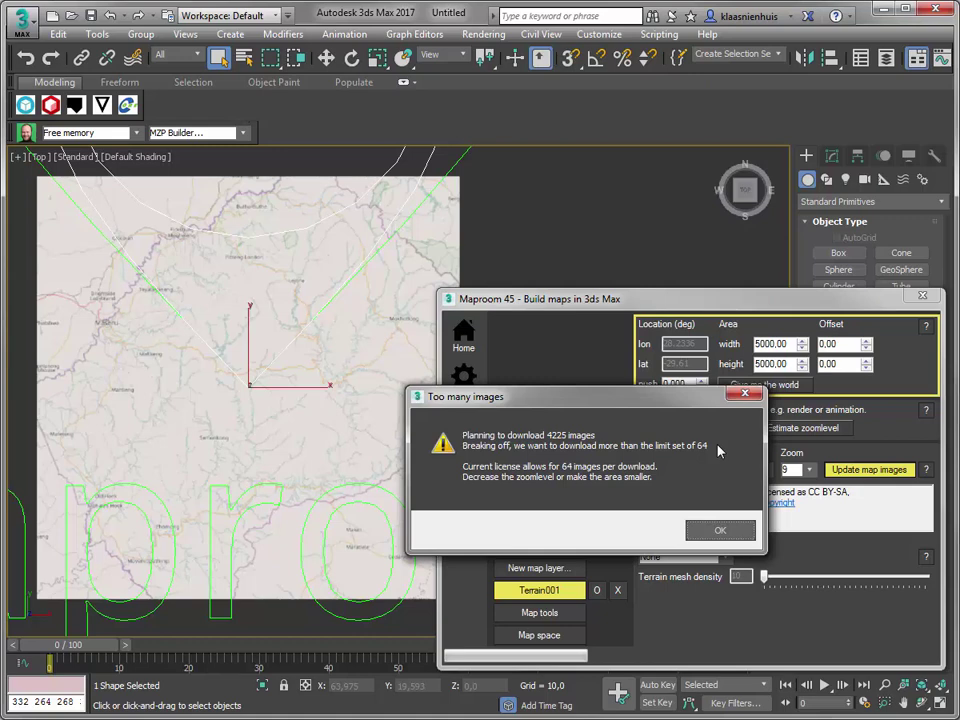
{"action": "left_click", "coordinate": [737, 536]}
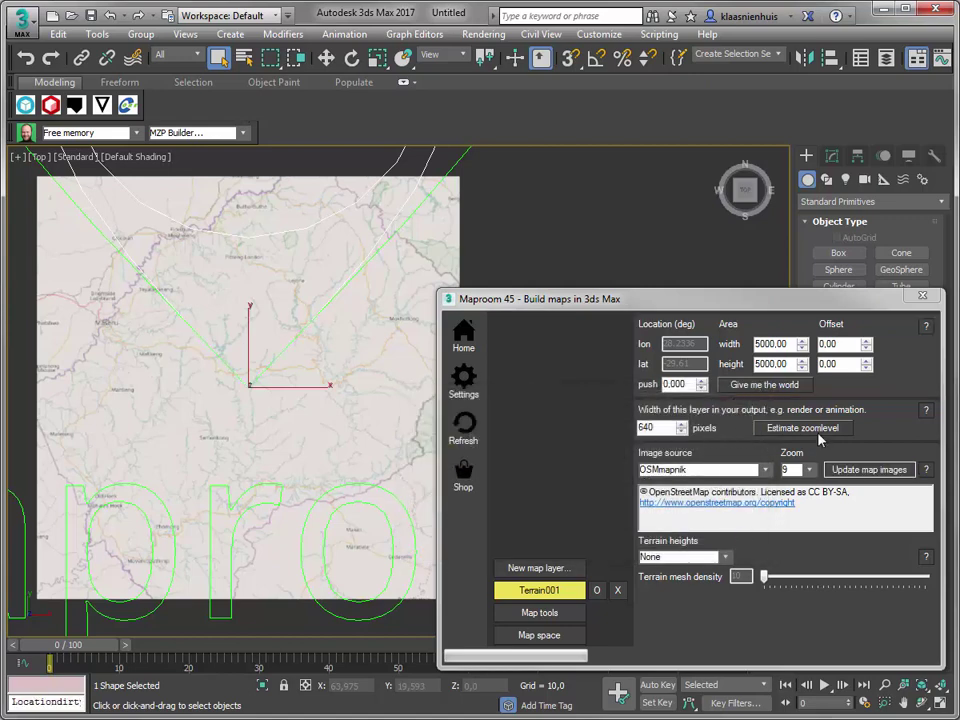
{"action": "left_click", "coordinate": [818, 429]}
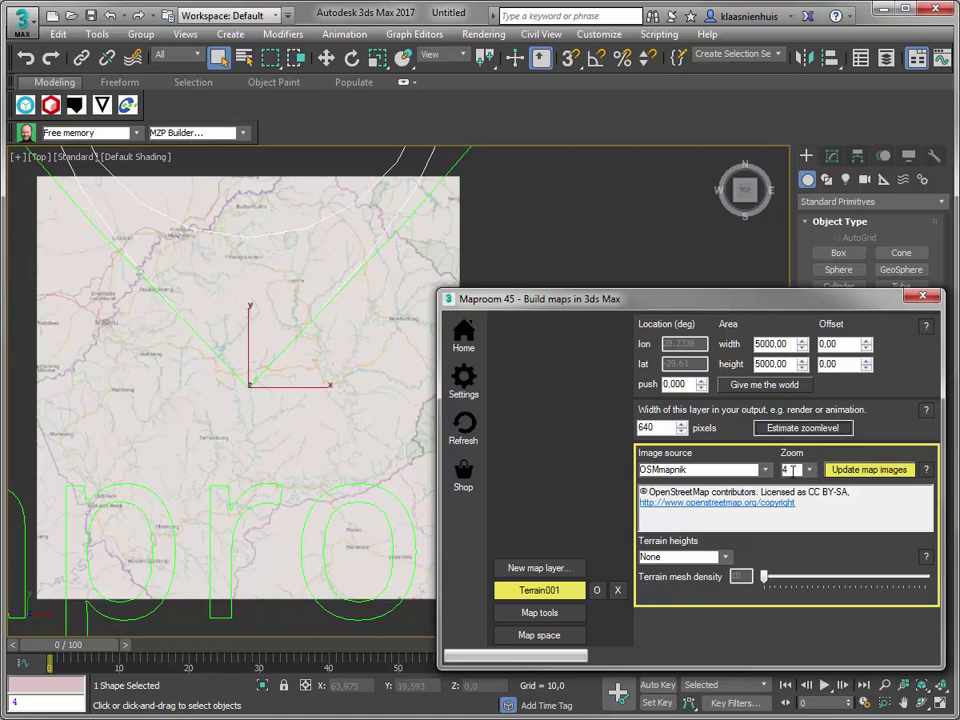
Load the zoom-4 map images and frame the southern Africa map in the Top view
{"action": "left_click", "coordinate": [868, 469]}
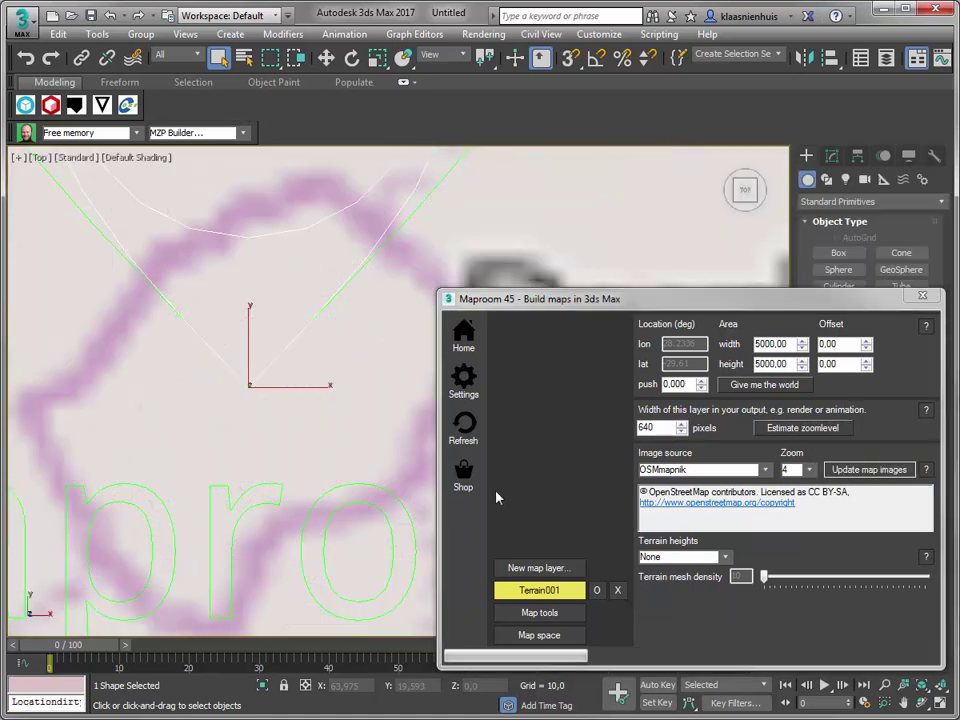
{"action": "scroll", "coordinate": [274, 394], "scroll_direction": "down", "scroll_amount": 5}
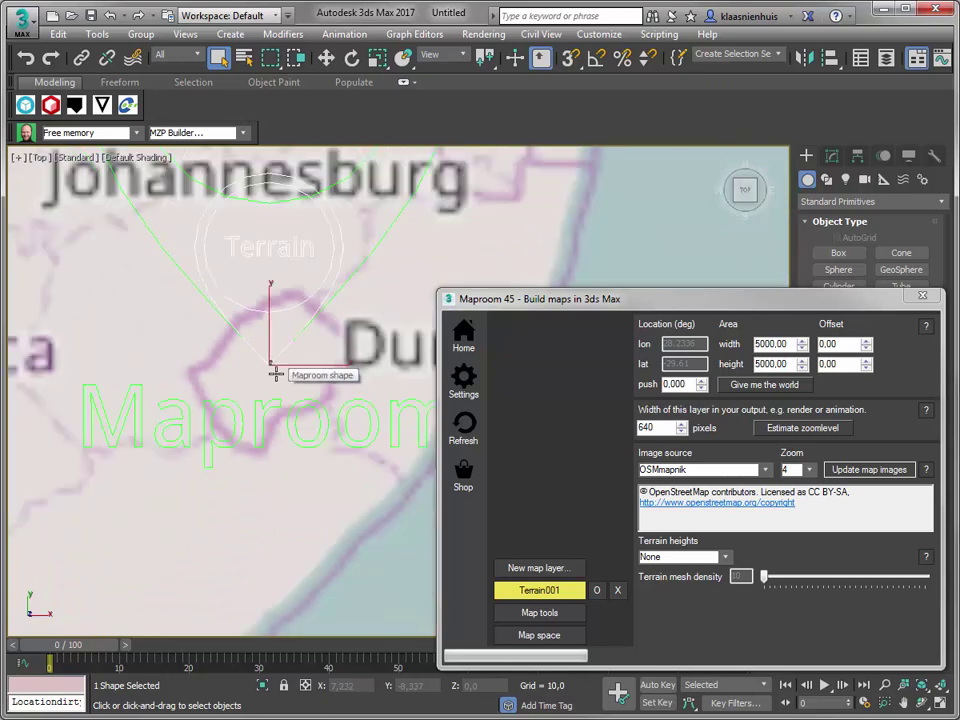
{"action": "scroll", "coordinate": [276, 373], "scroll_direction": "down", "scroll_amount": 10}
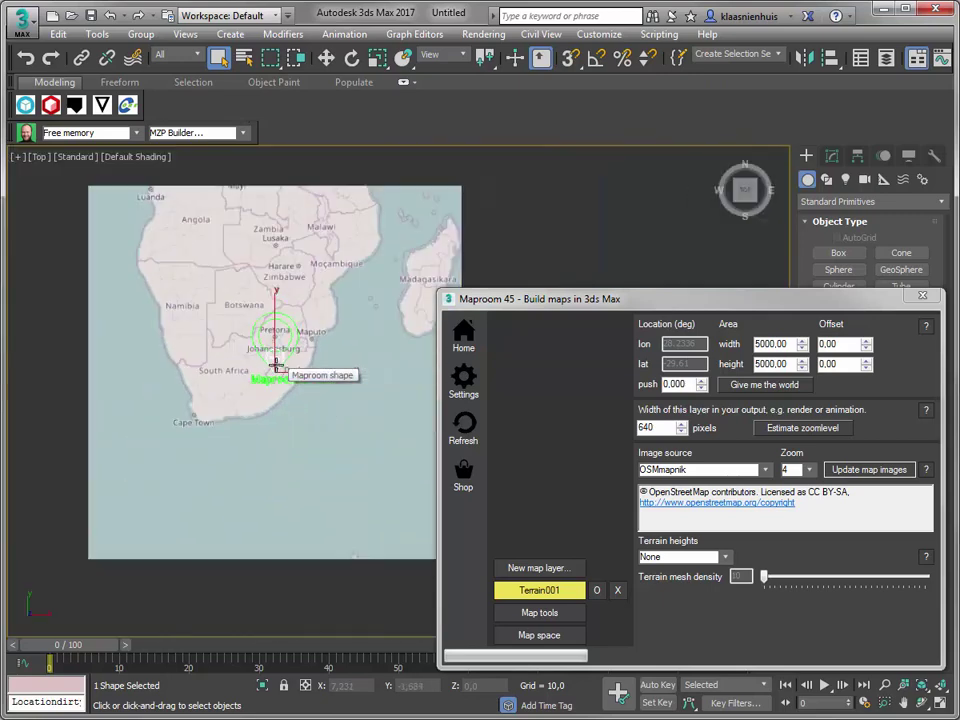
{"action": "middle_click_drag", "start_coordinate": [276, 366], "coordinate": [243, 384]}
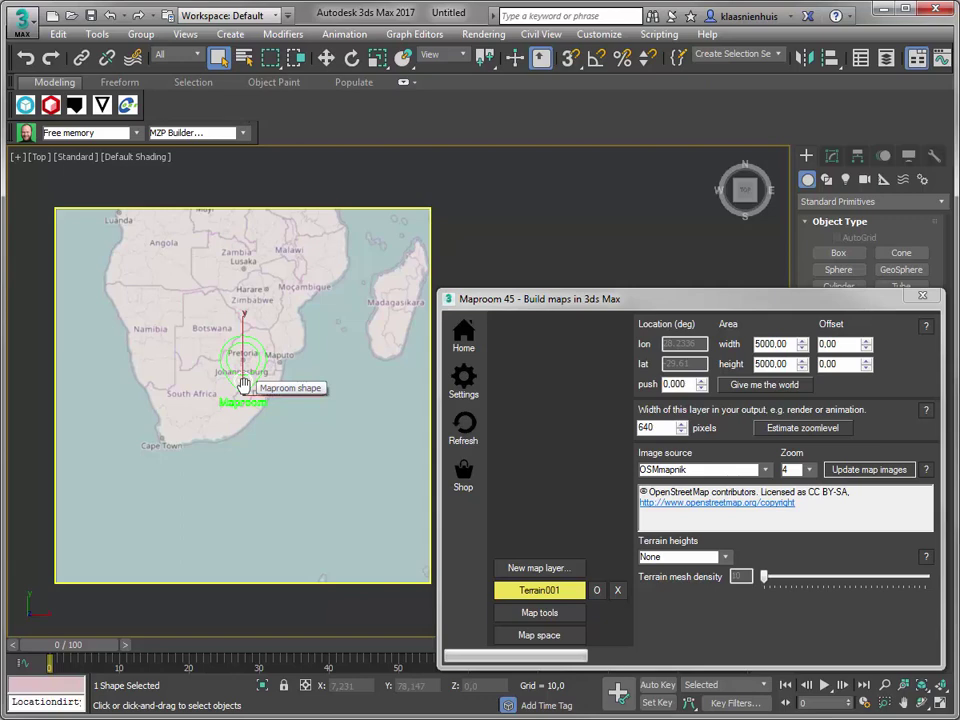
Add a Satellite layer Terrain002 (250 × 250) and raise its push to 0.001
{"action": "left_click", "coordinate": [525, 568]}
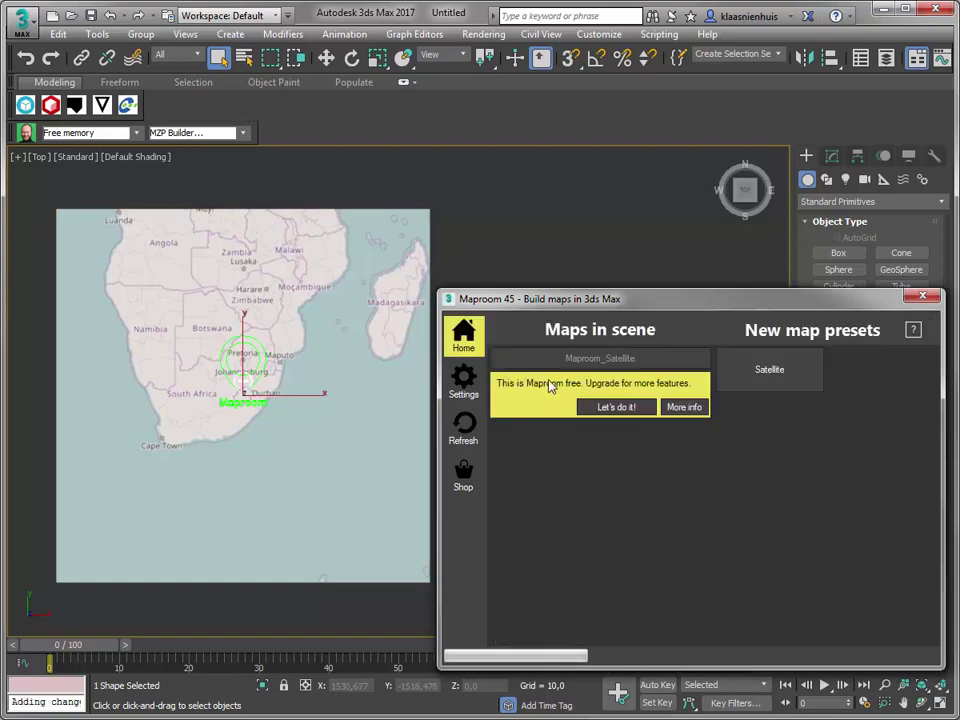
{"action": "left_click", "coordinate": [540, 568]}
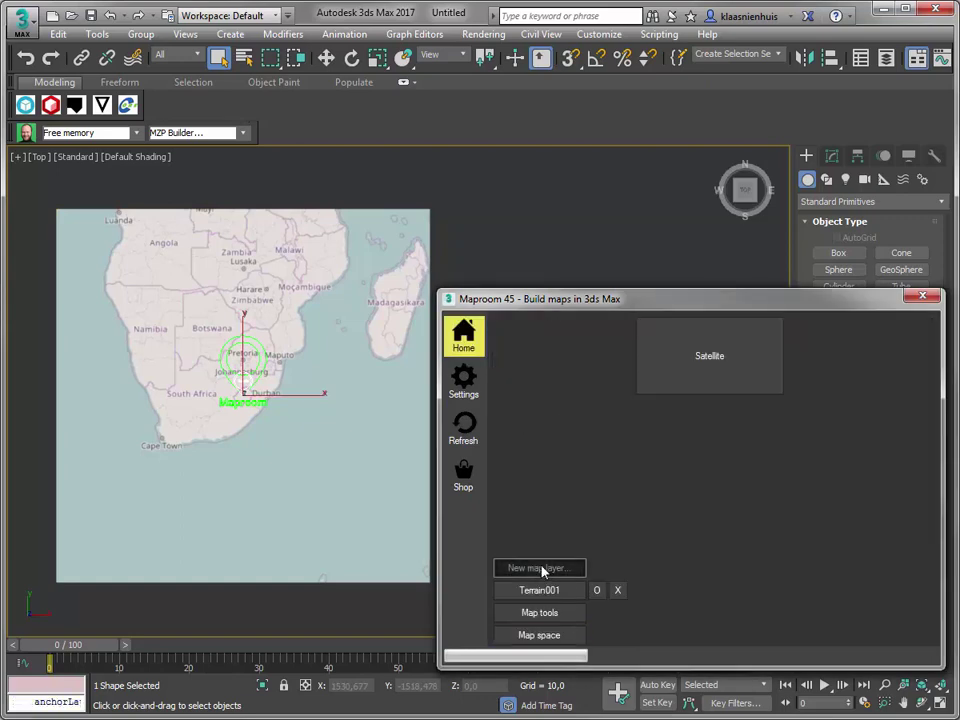
{"action": "left_click", "coordinate": [735, 370]}
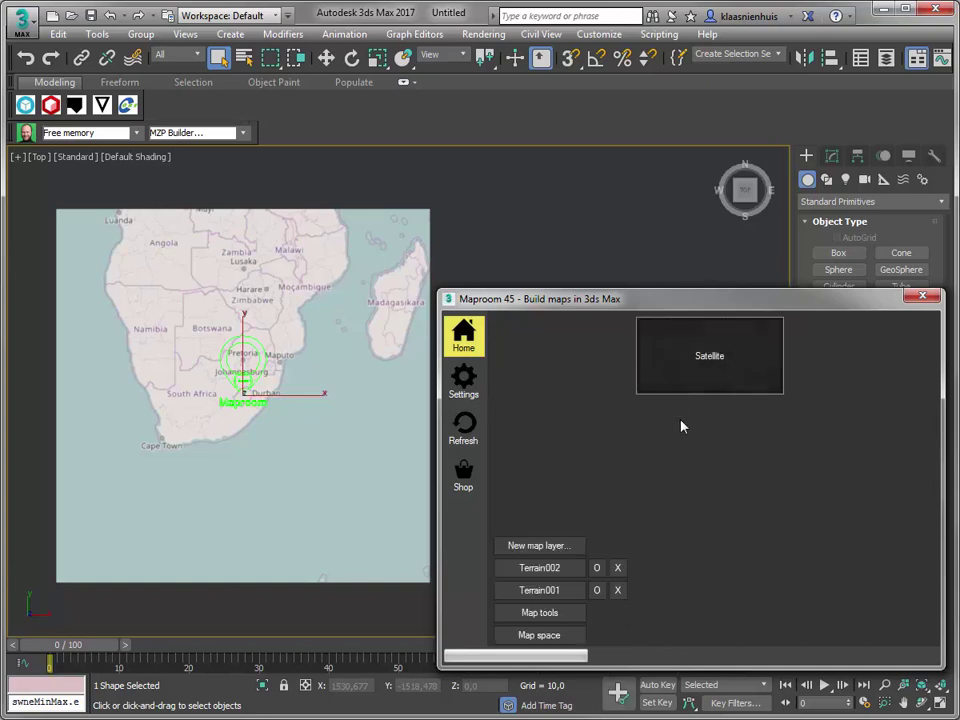
{"action": "left_click", "coordinate": [557, 568]}
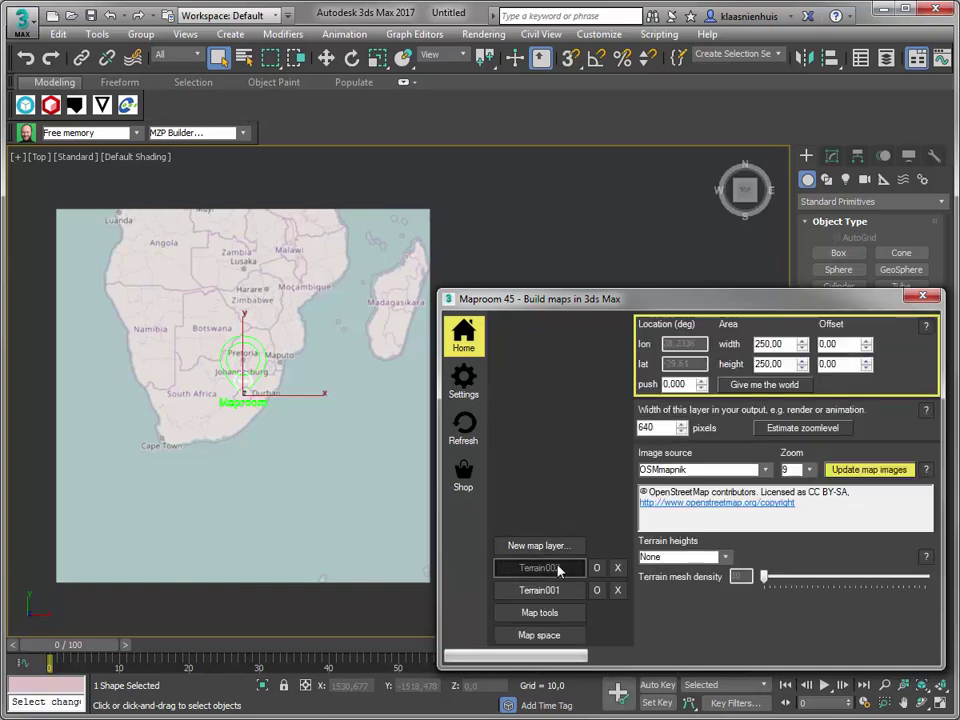
{"action": "left_click", "coordinate": [703, 381]}
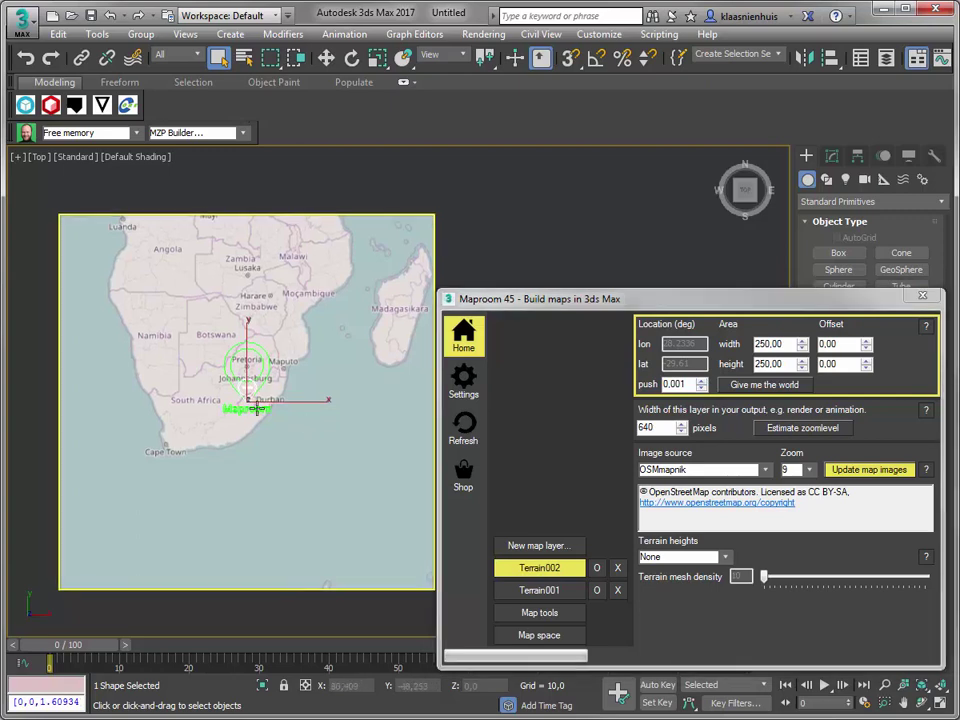
{"action": "scroll", "coordinate": [257, 408], "scroll_direction": "up", "scroll_amount": 9}
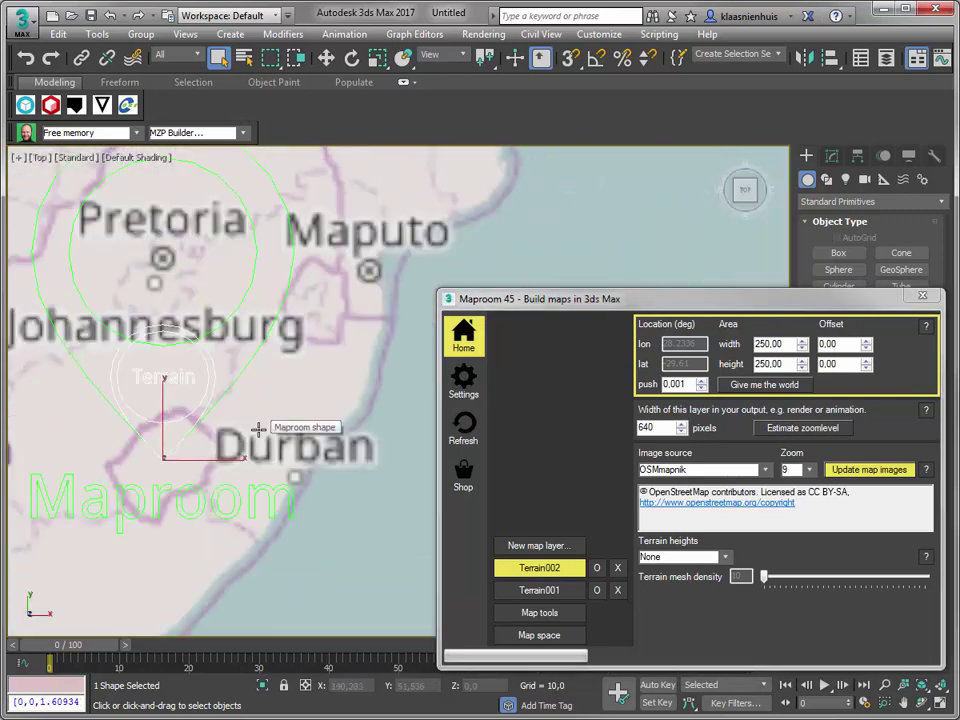
Move the Terrain002 layer from Durban onto Pretoria
{"action": "key", "text": "w"}
{"action": "middle_click_drag", "start_coordinate": [190, 439], "coordinate": [172, 497]}
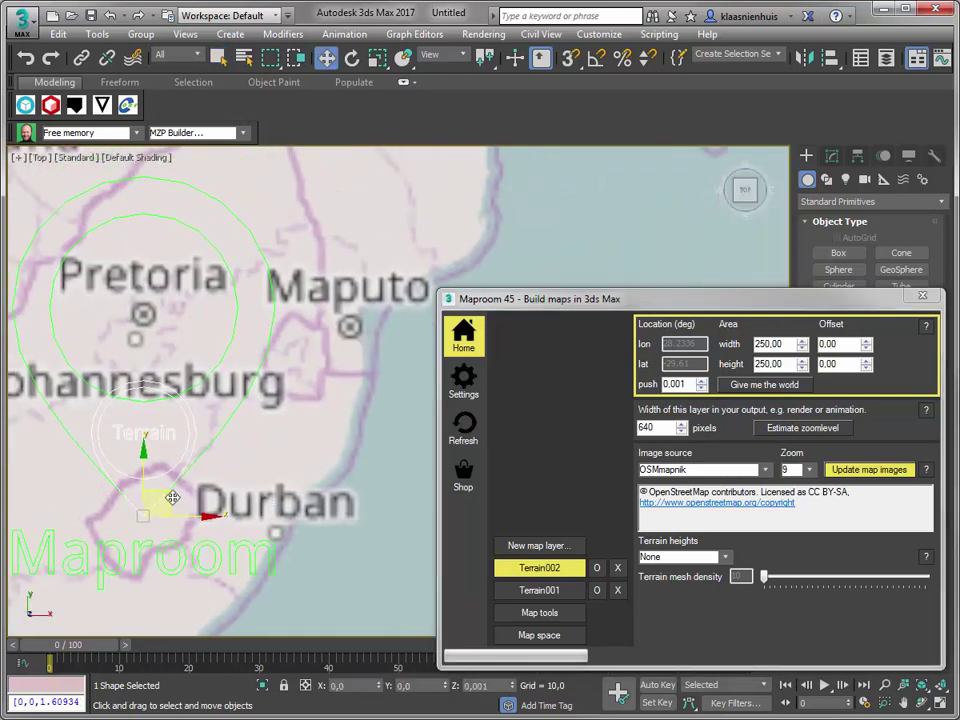
{"action": "left_click_drag", "start_coordinate": [168, 495], "coordinate": [168, 293]}
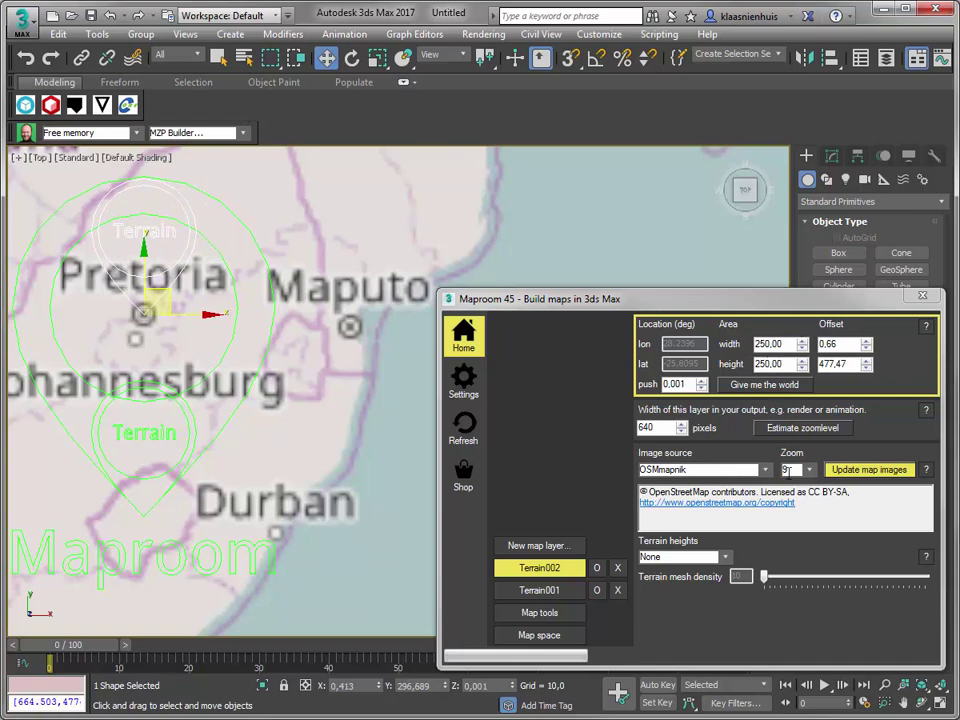
Load Terrain002's zoom-9 street imagery of Pretoria and zoom in to inspect it
{"action": "left_click", "coordinate": [864, 470]}
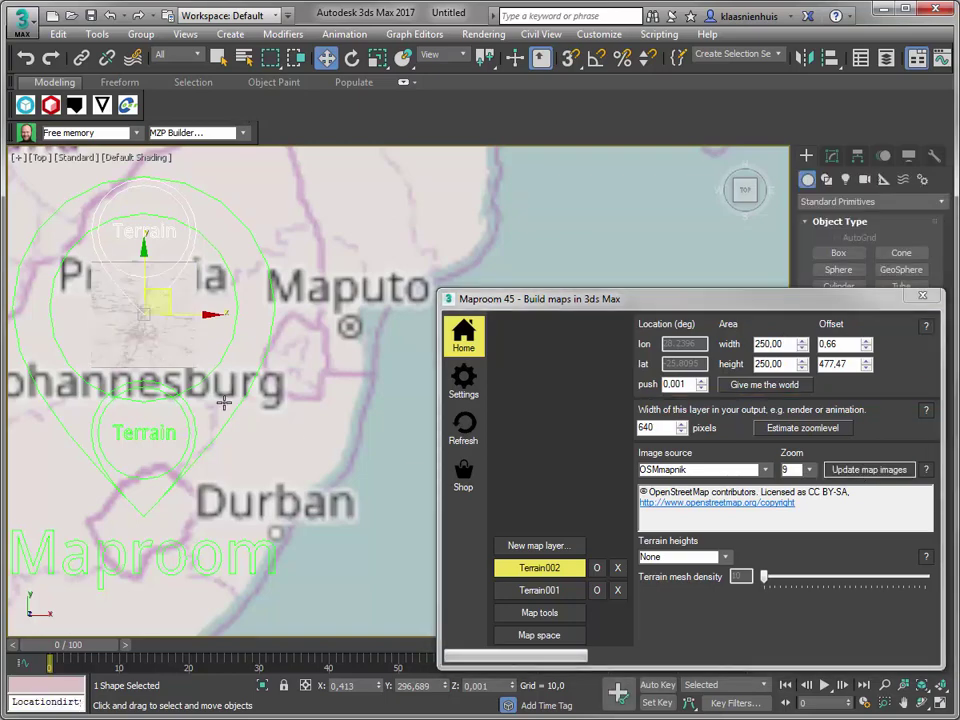
{"action": "scroll", "coordinate": [313, 394], "scroll_direction": "down", "scroll_amount": 10}
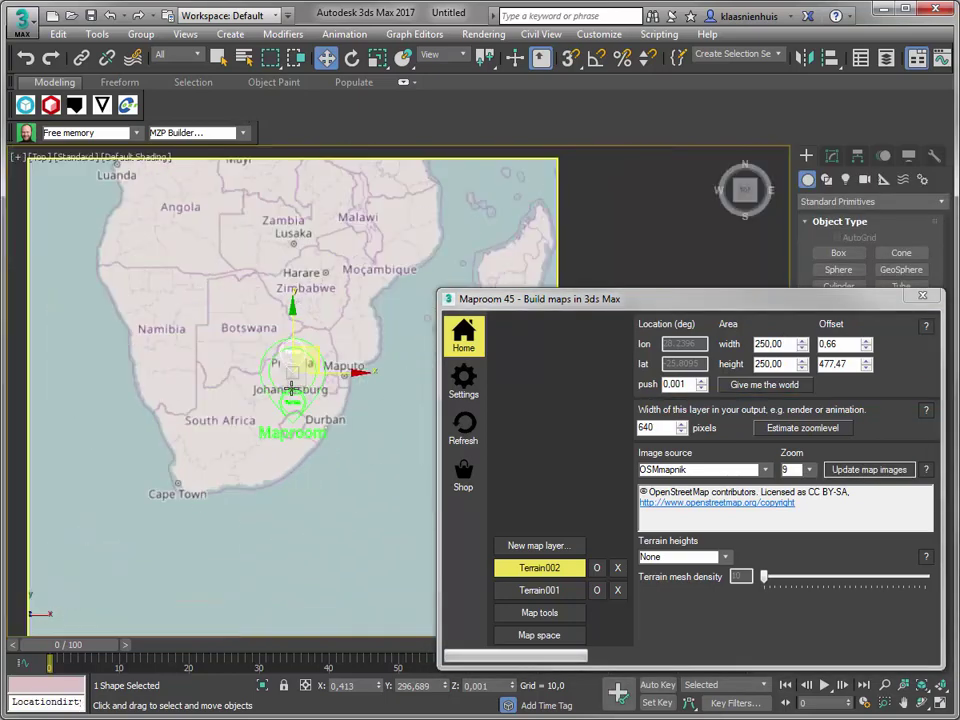
{"action": "scroll", "coordinate": [296, 366], "scroll_direction": "up", "scroll_amount": 10}
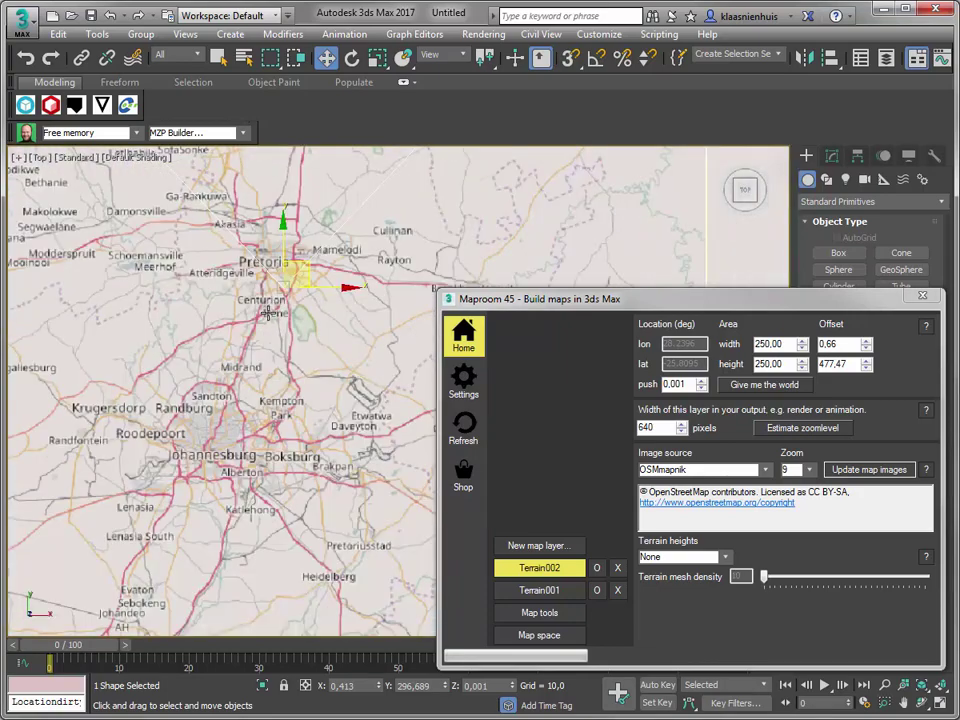
{"action": "scroll", "coordinate": [269, 324], "scroll_direction": "down", "scroll_amount": 2}
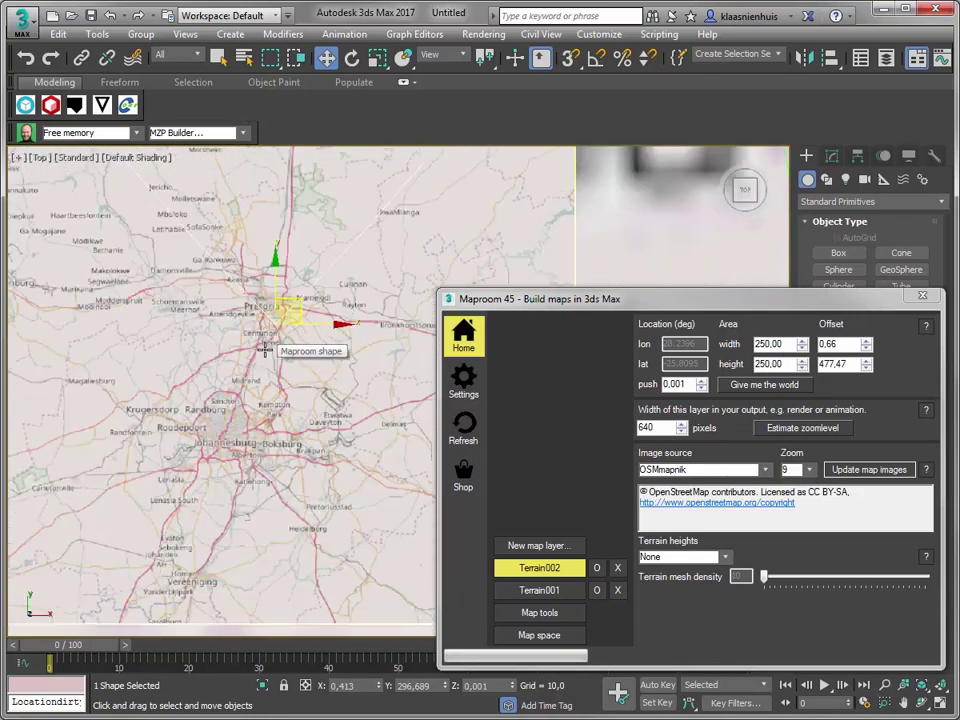